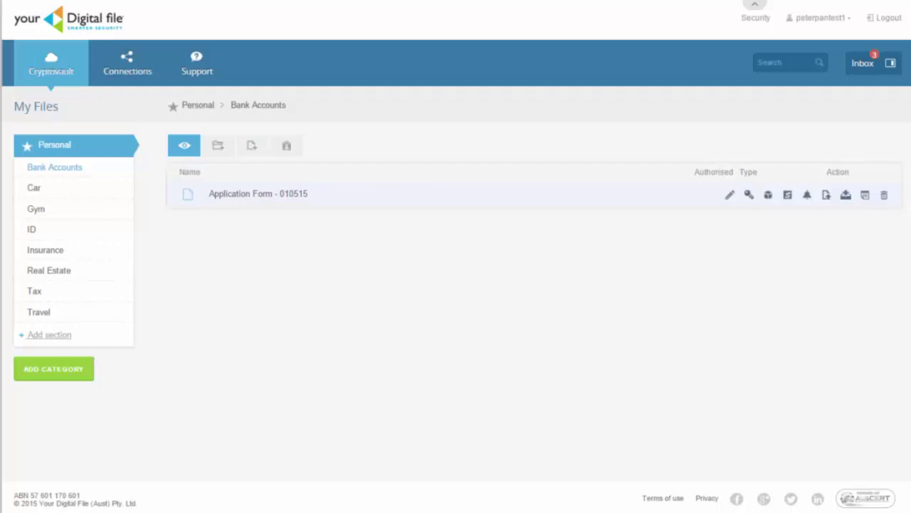
- Start adding authorisations to Application Form - 010515 and enter the private key password
{"action": "left_click", "coordinate": [749, 194]}
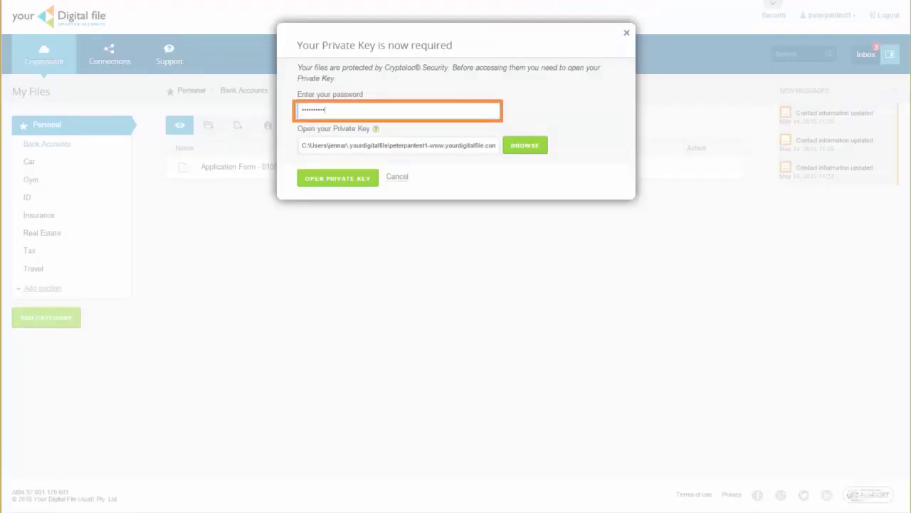
{"action": "key", "text": "Tab"}
{"action": "key", "text": "Tab"}
{"action": "key", "text": "Tab"}
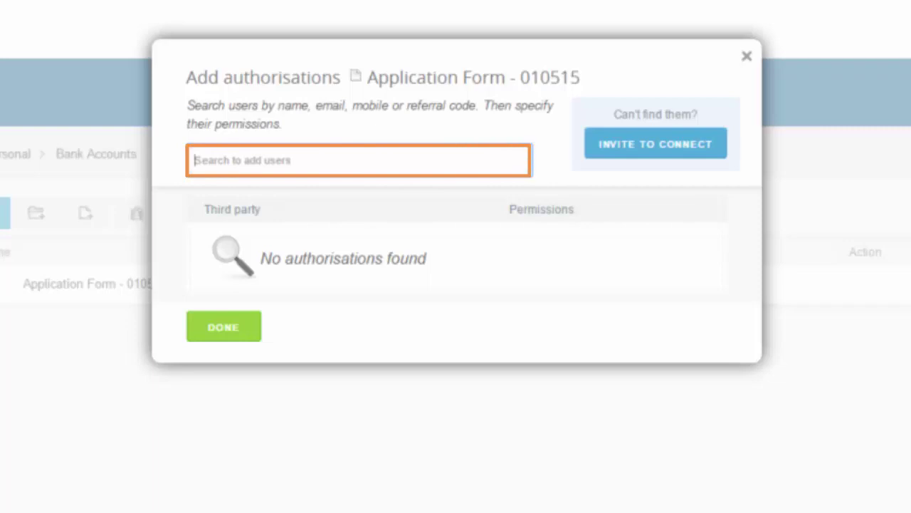
- Search existing users for the recipient's name and step through the matching results
{"action": "type", "text": "Buck"}
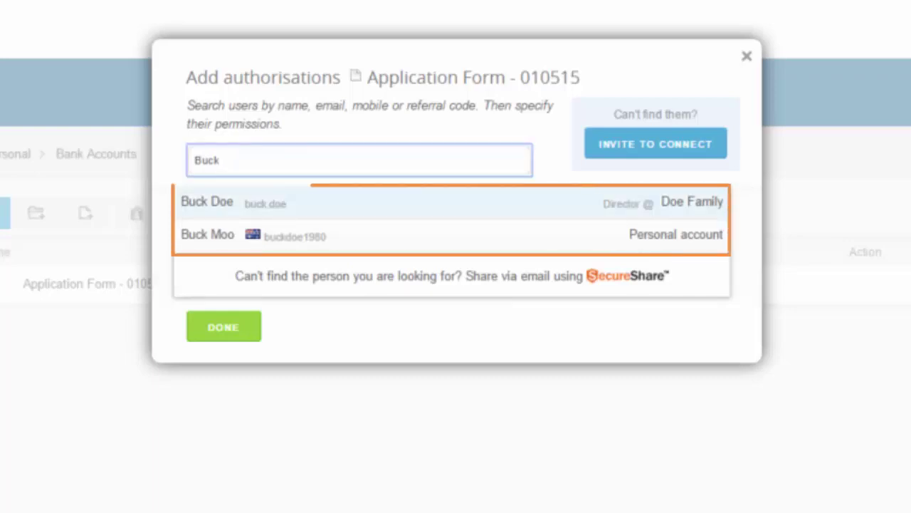
{"action": "key", "text": "Down"}
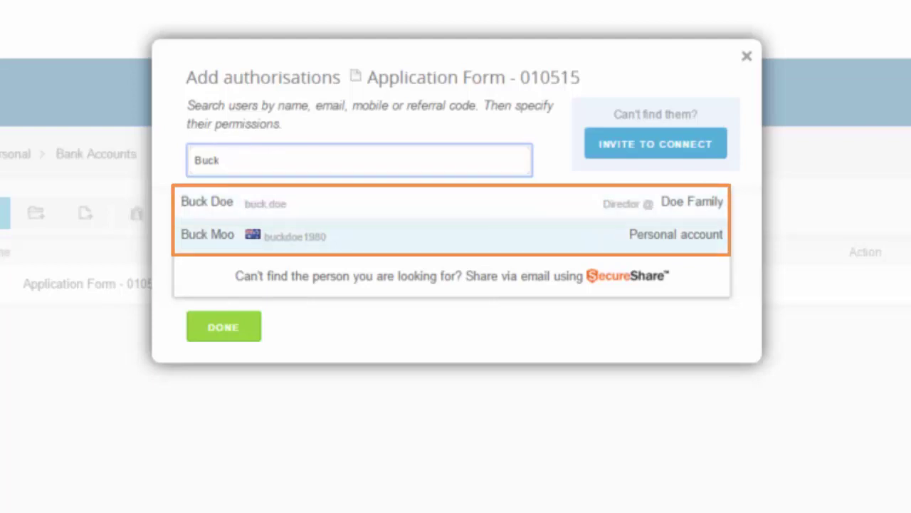
{"action": "key", "text": "Up"}
{"action": "key", "text": "Down"}
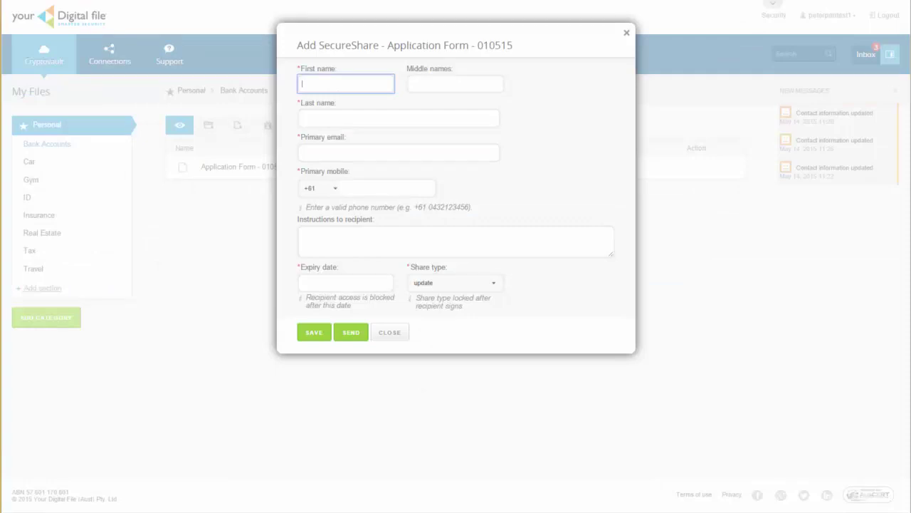
- Enter the recipient's first name, last name, pasted e-mail address and mobile number
{"action": "key", "text": "Tab"}
{"action": "key", "text": "Tab"}
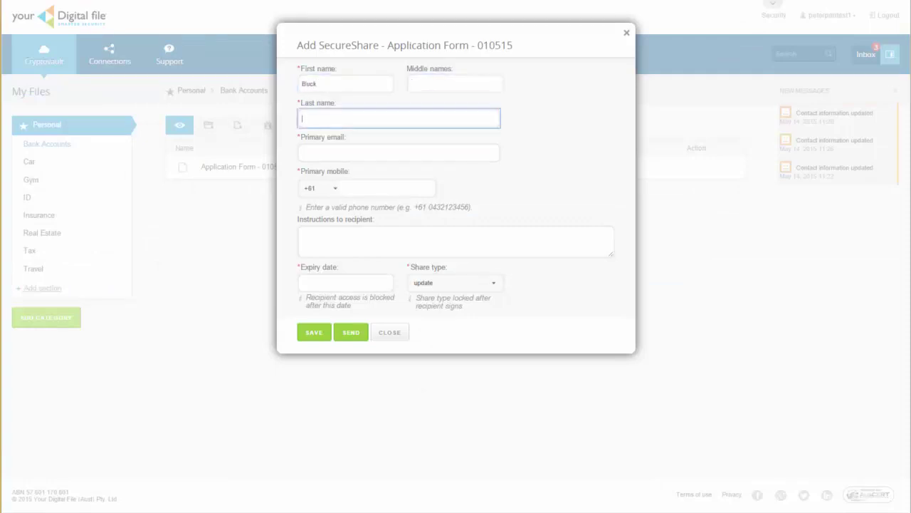
{"action": "key", "text": "Tab"}
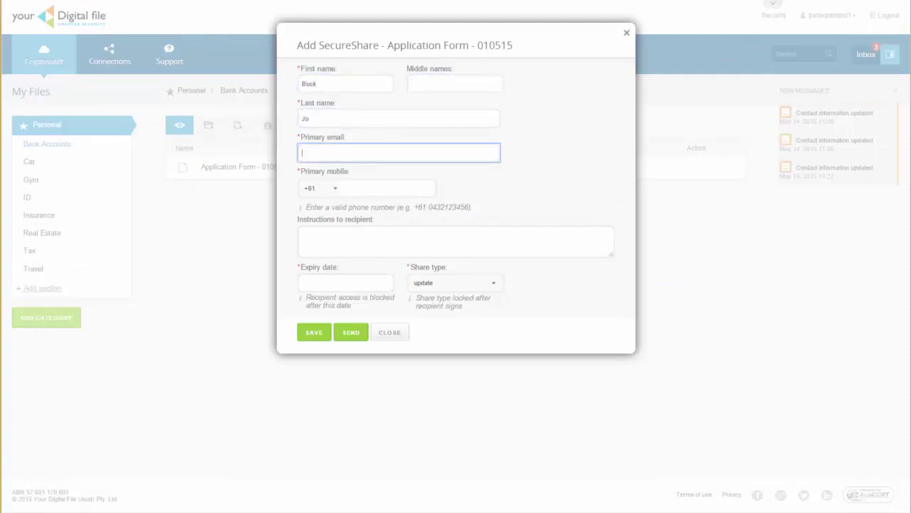
{"action": "key", "text": "ctrl+v"}
{"action": "key", "text": "Tab"}
{"action": "key", "text": "Tab"}
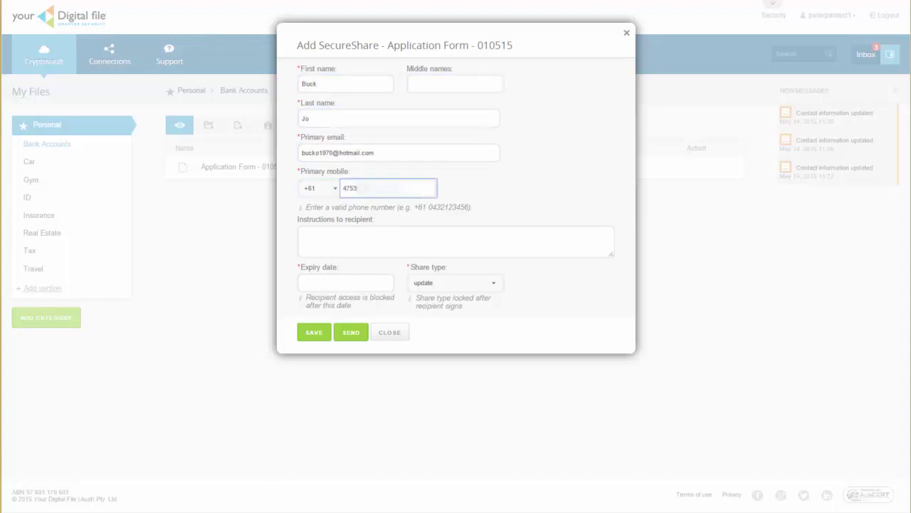
- Set the share's expiry date to 21 May 2015
{"action": "key", "text": "Tab"}
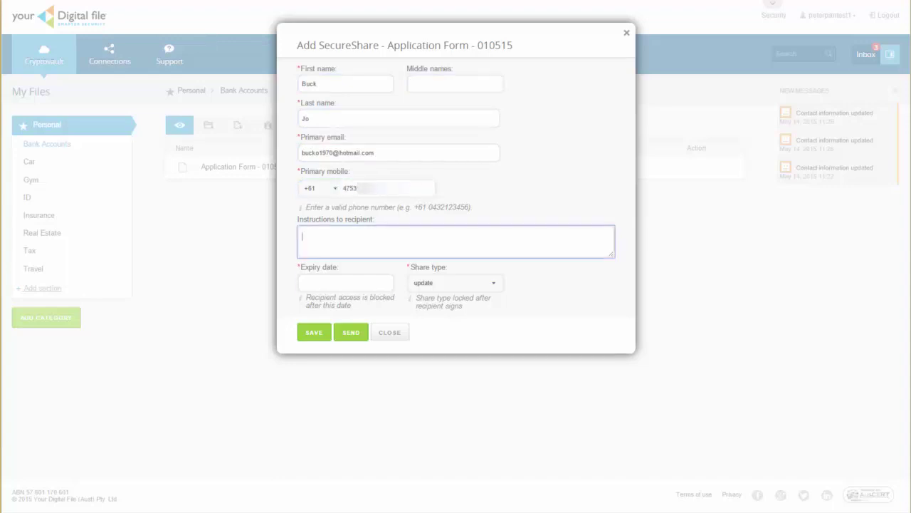
{"action": "key", "text": "Tab"}
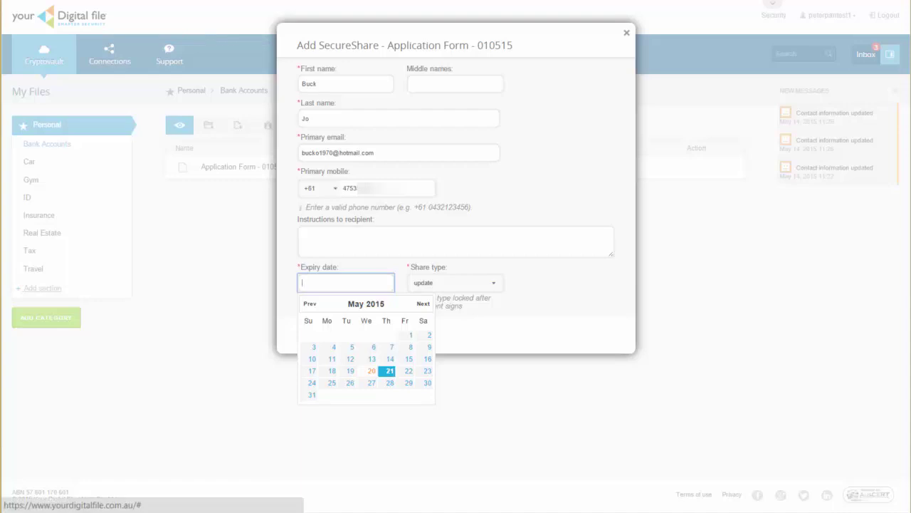
{"action": "left_click", "coordinate": [390, 371]}
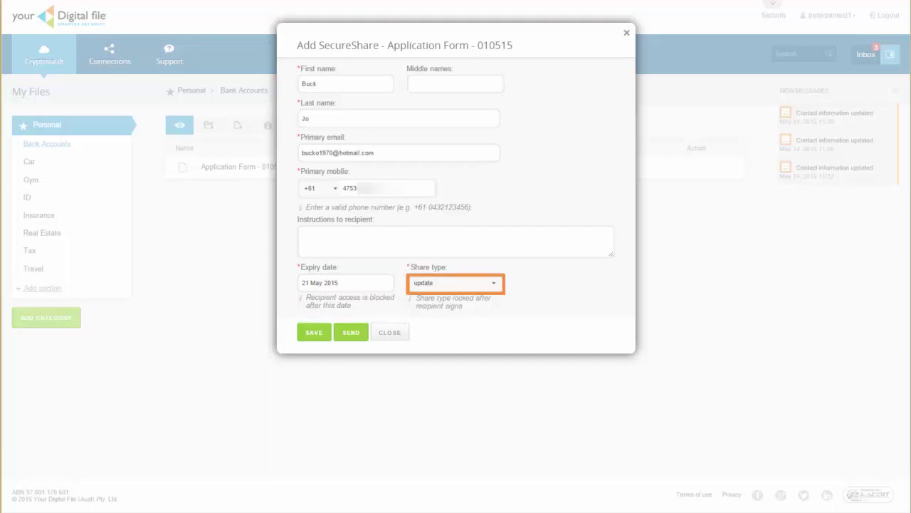
- Select 'download' as the share type from the Share type list
{"action": "key", "text": "alt+Down"}
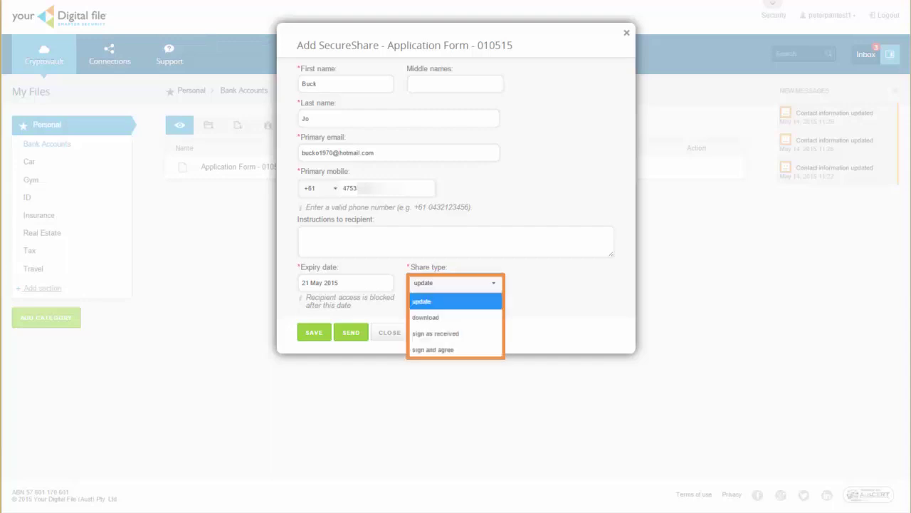
{"action": "key", "text": "Down"}
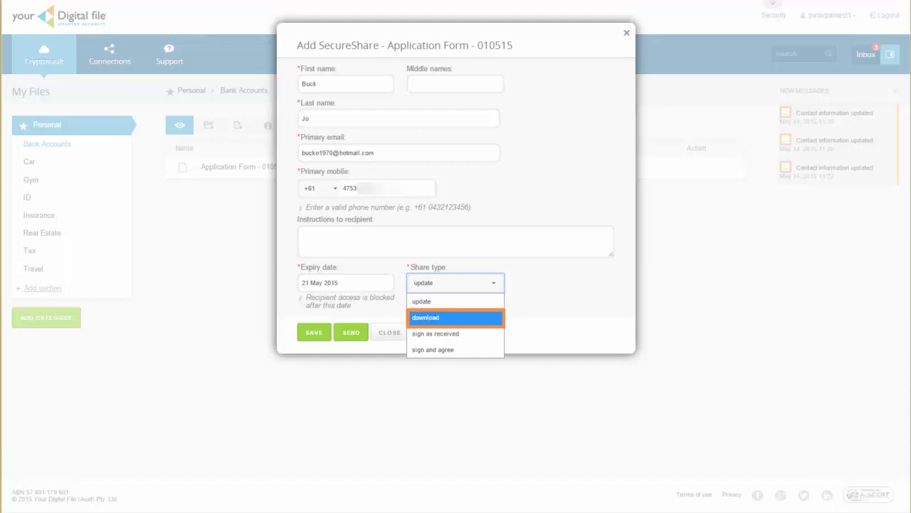
{"action": "key", "text": "Down"}
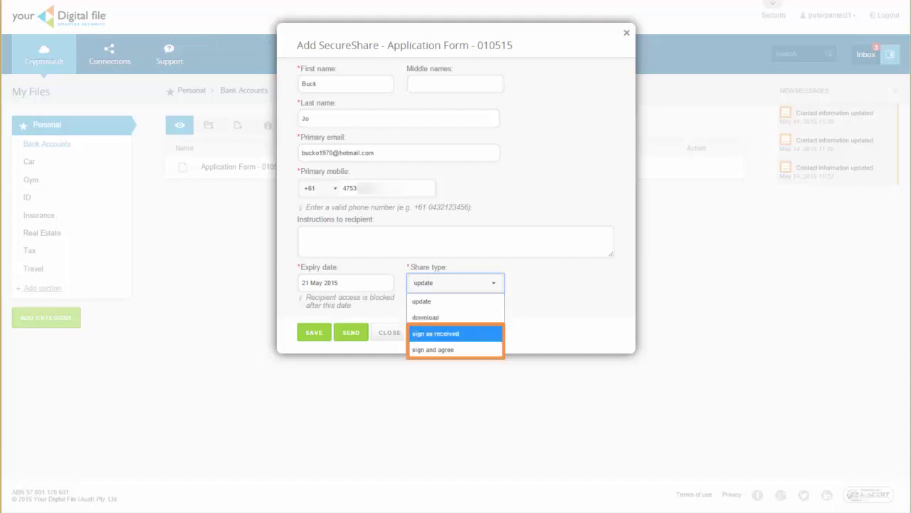
{"action": "key", "text": "Down"}
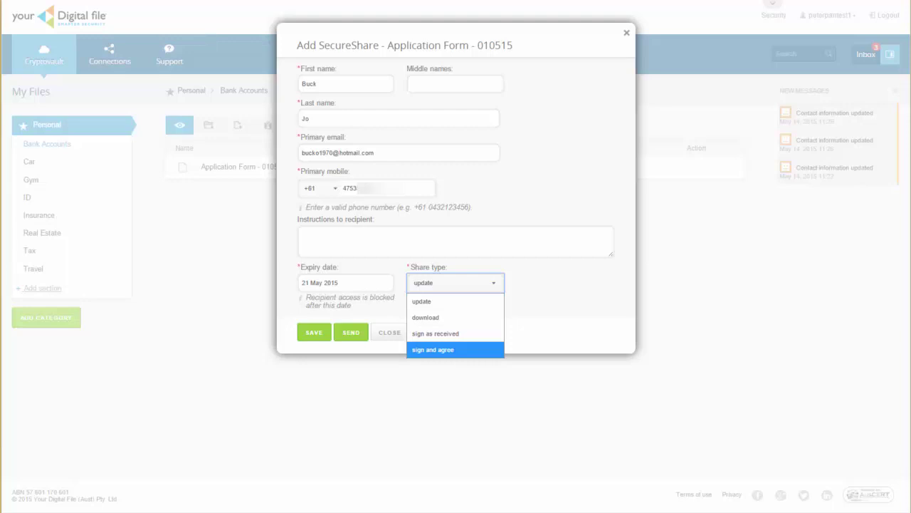
{"action": "key", "text": "Up"}
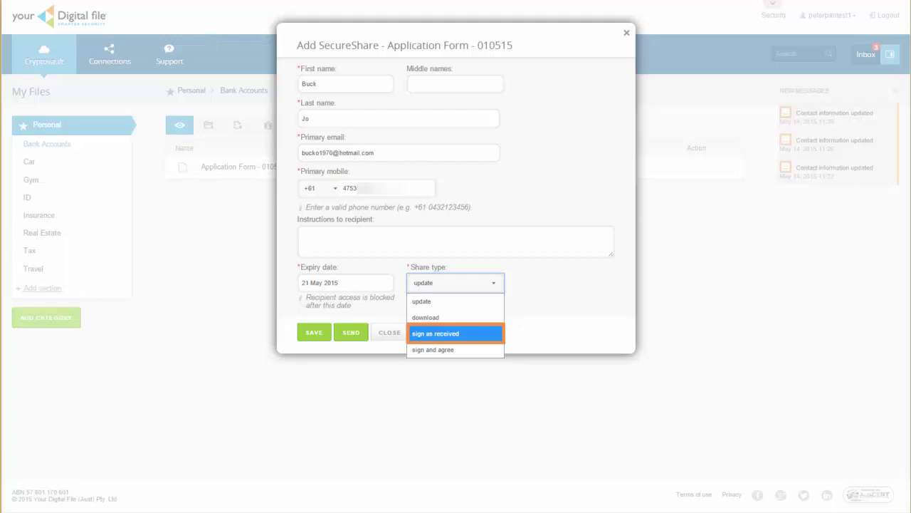
{"action": "key", "text": "Down"}
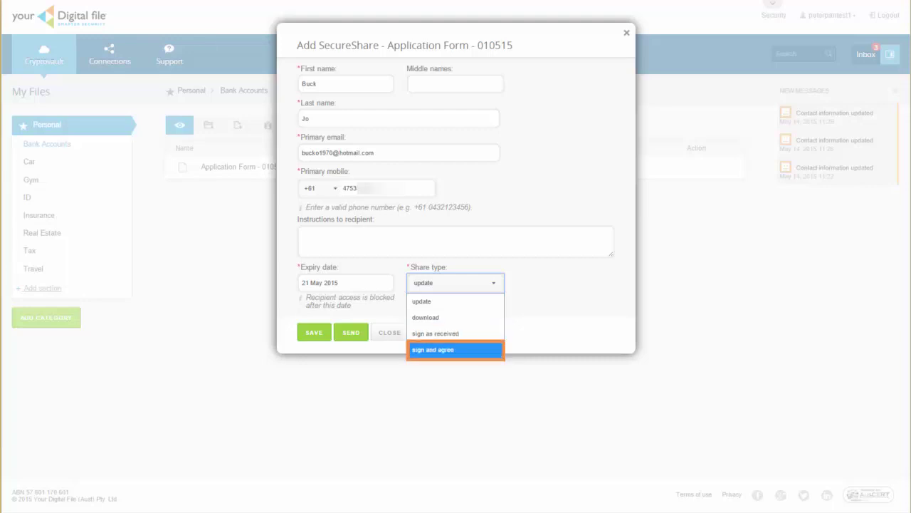
{"action": "key", "text": "Up"}
{"action": "key", "text": "Up"}
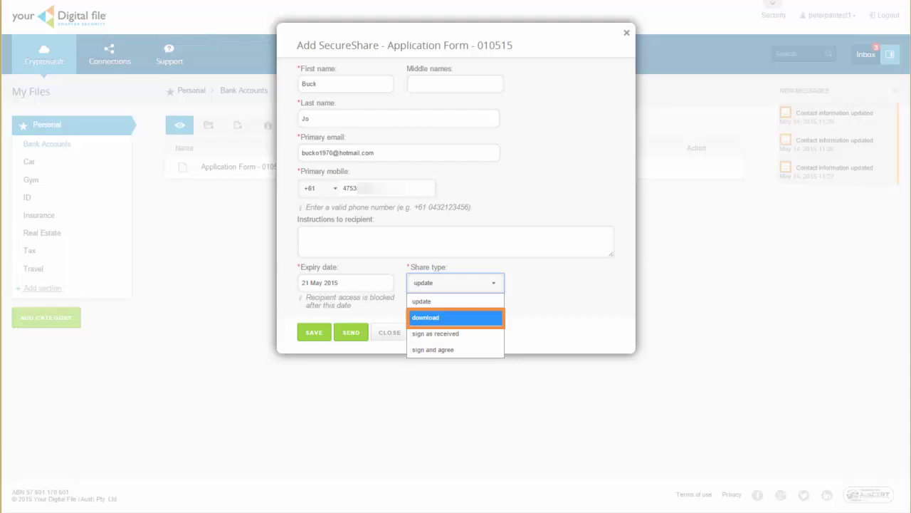
{"action": "key", "text": "Return"}
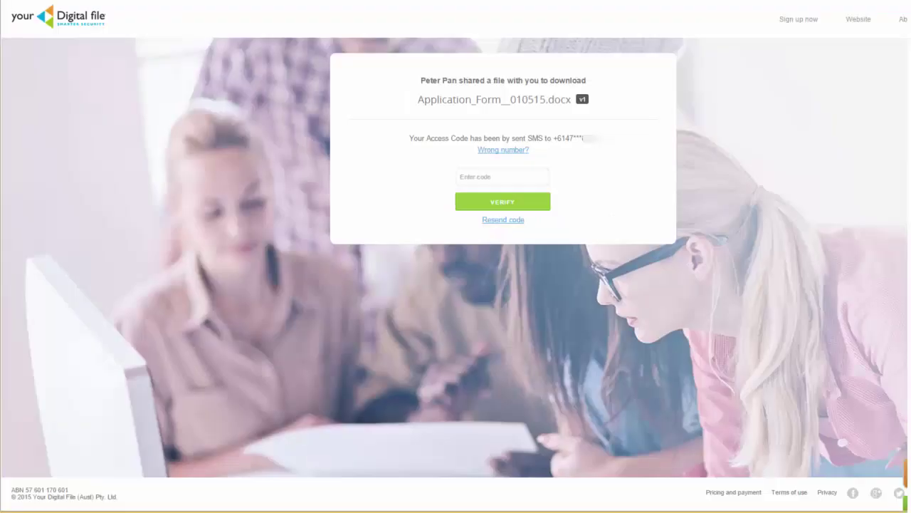
- Enter the SMS access code in the code box and submit it for verification
{"action": "left_click", "coordinate": [503, 176]}
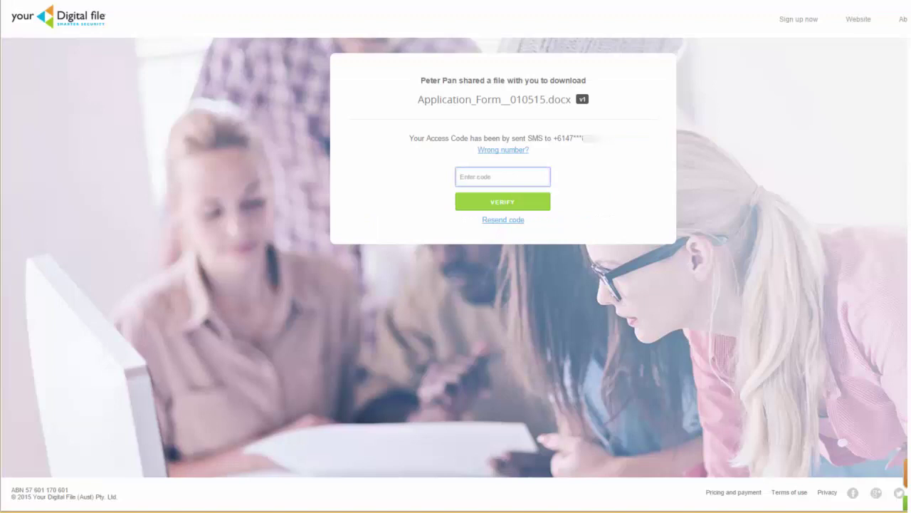
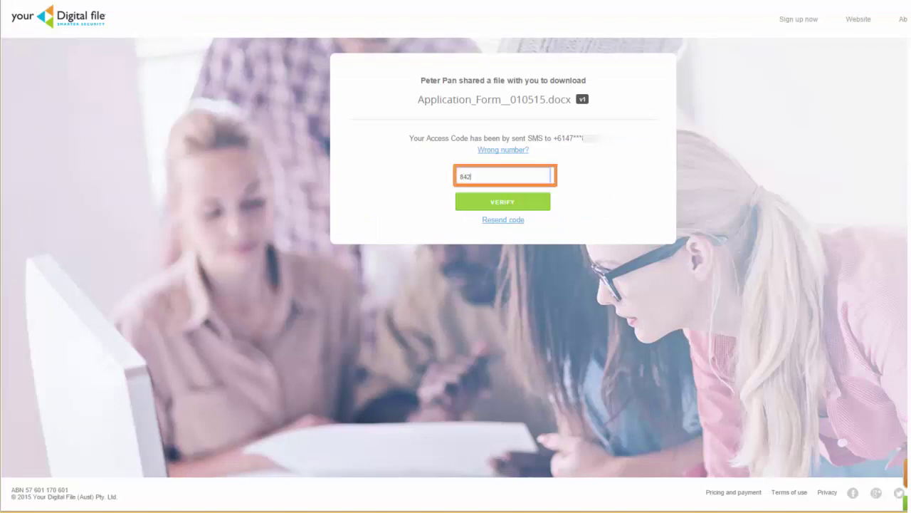
{"action": "key", "text": "Return"}
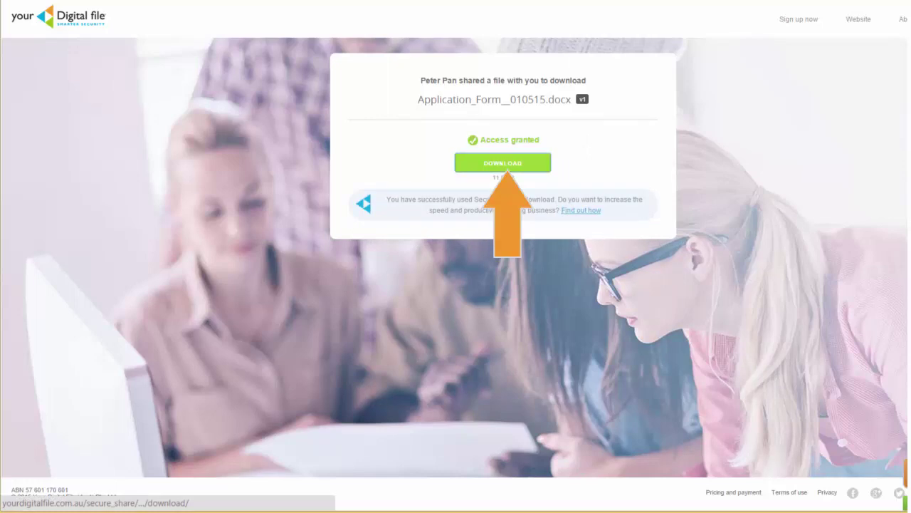
- Download Application_Form__010515.docx from the share page
{"action": "left_click", "coordinate": [503, 163]}
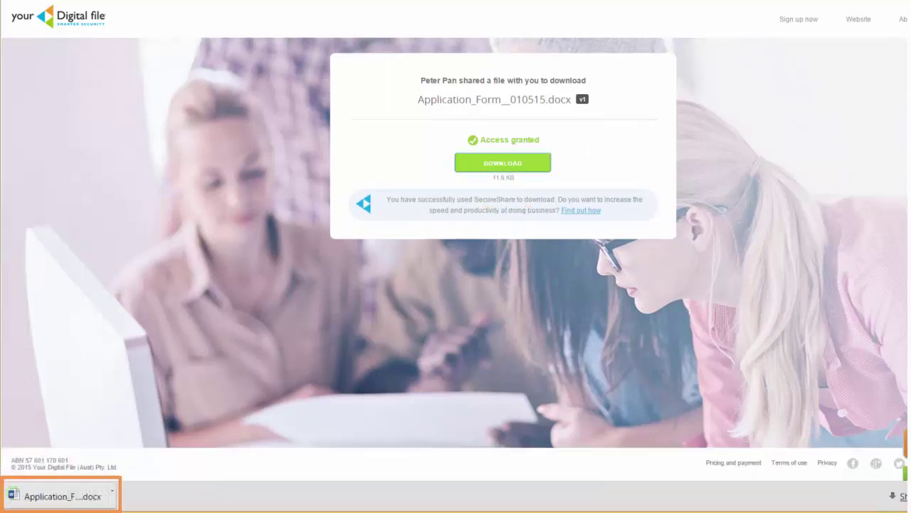